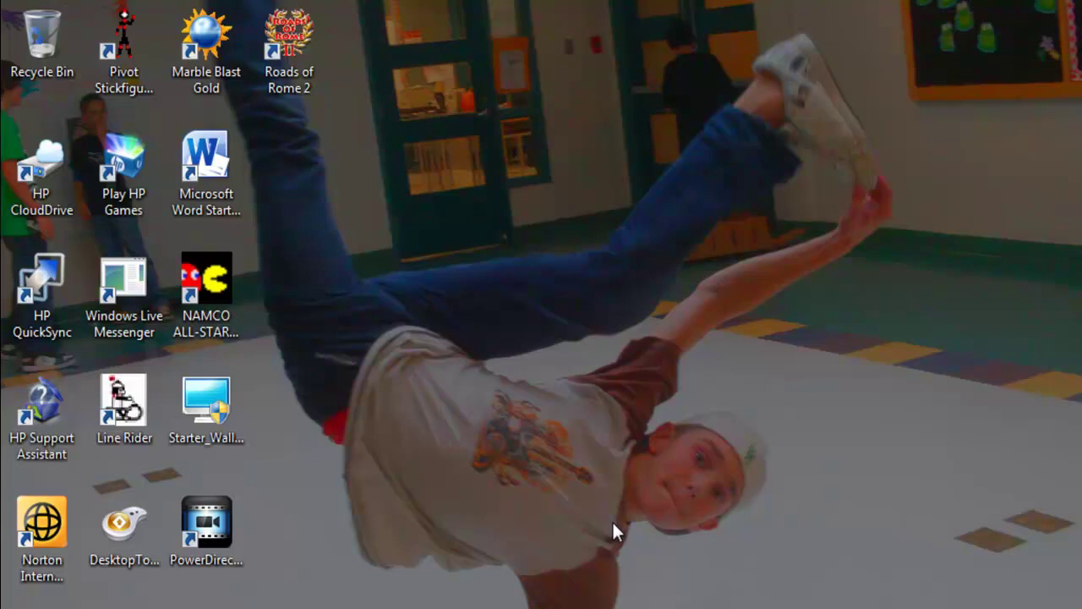
pyautogui.doubleClick(206, 522)
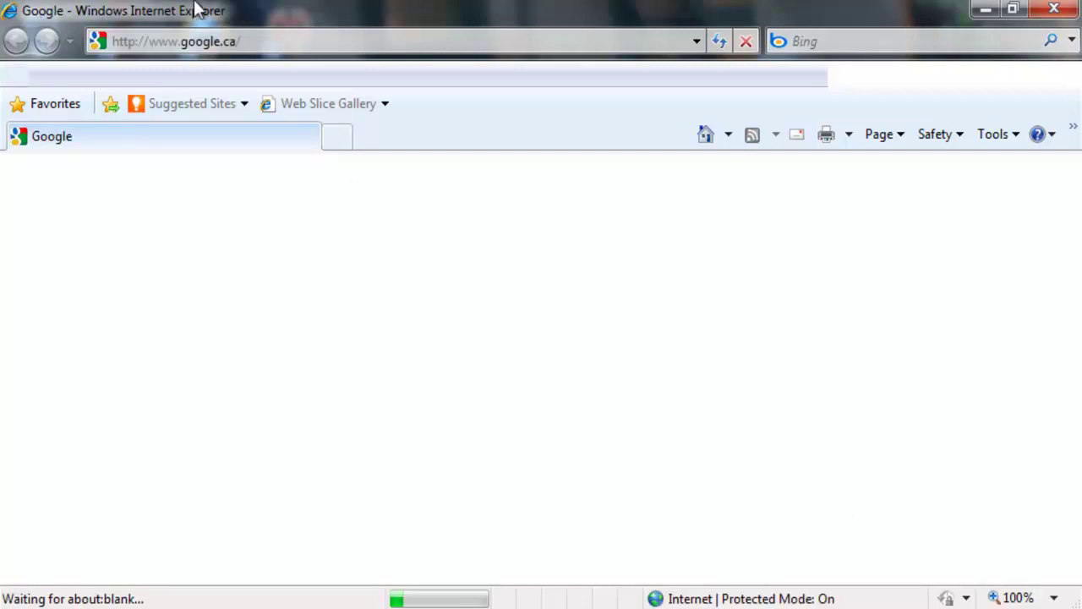
pyautogui.rightClick(230, 39)
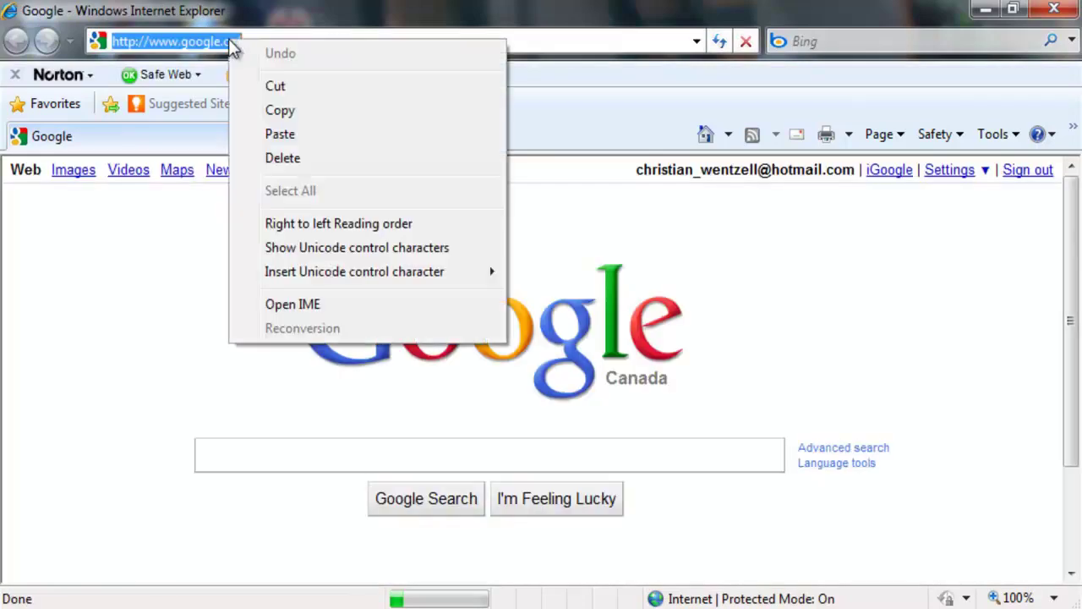
pyautogui.click(271, 135)
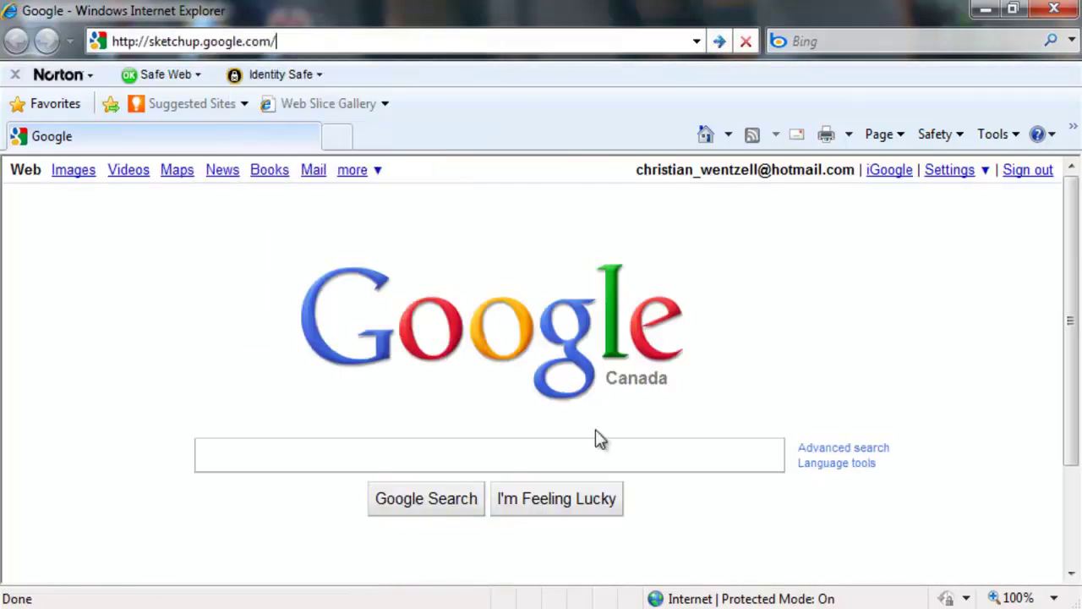
pyautogui.click(717, 43)
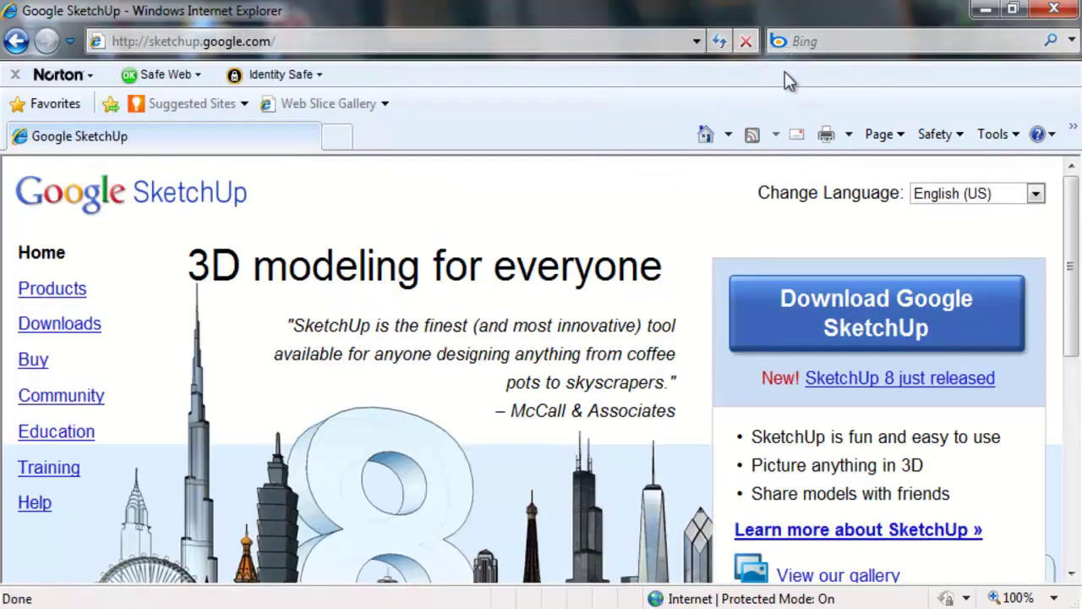
# - Look over the SketchUp home page and open its Download SketchUp page
pyautogui.scroll(-2, 541, 355)
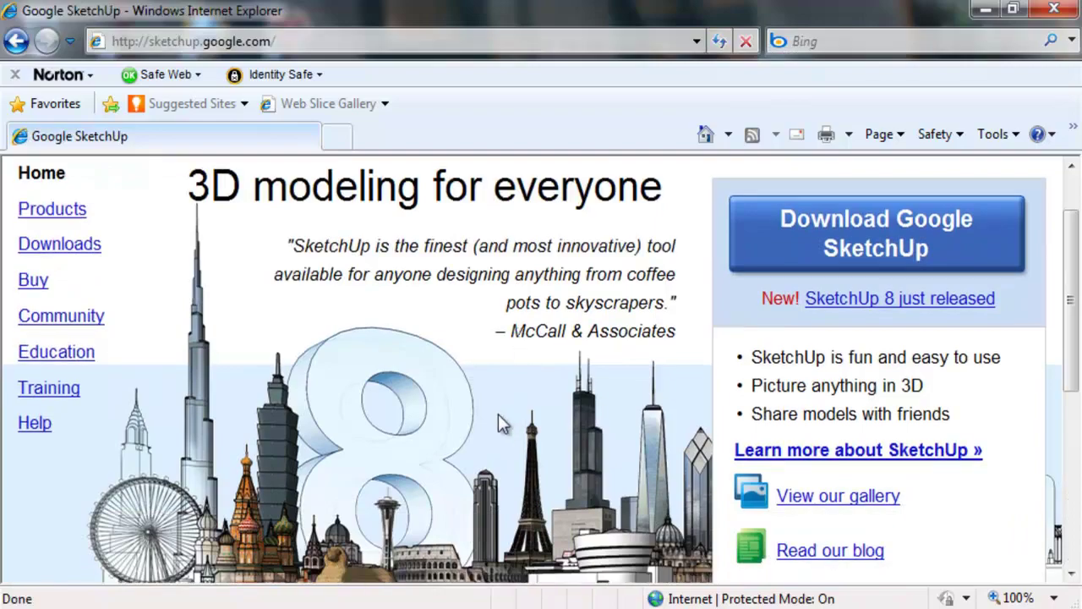
pyautogui.scroll(-3, 545, 440)
pyautogui.scroll(3, 723, 160)
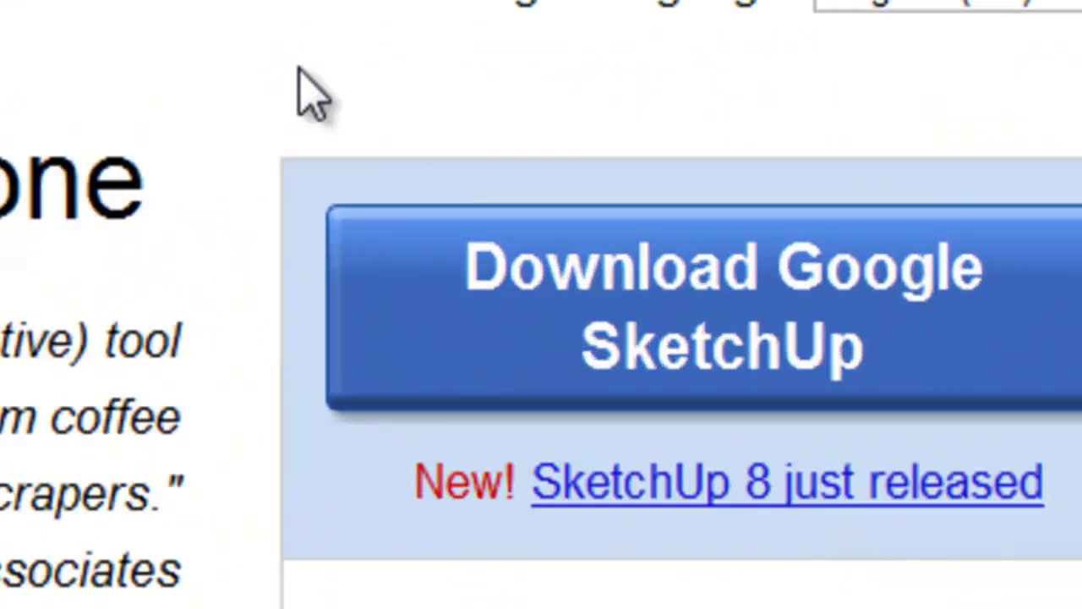
pyautogui.click(97, 363)
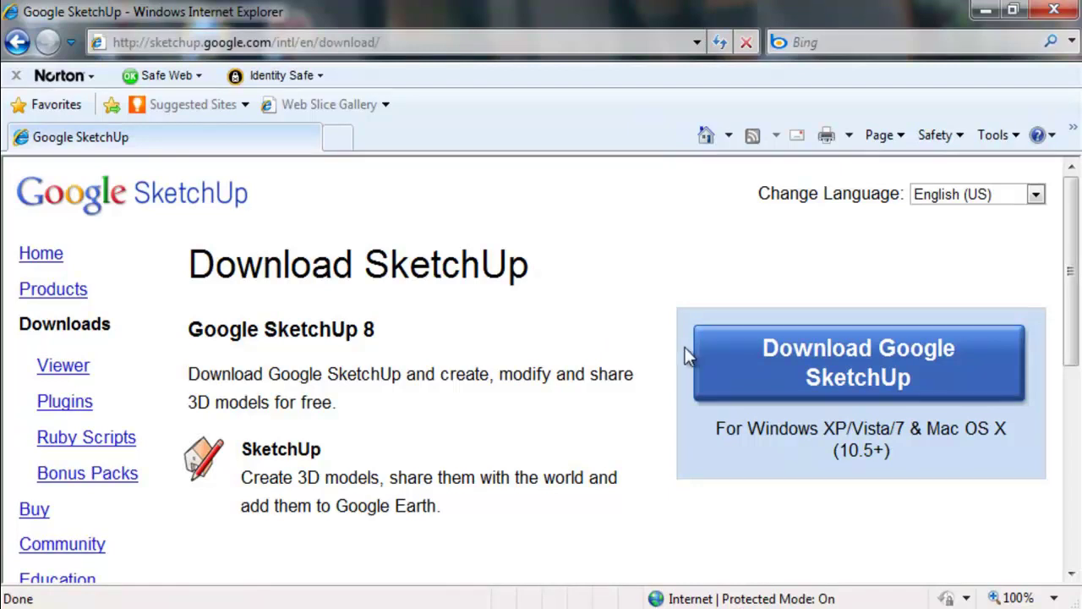
# - Review the available editions and choose the free Google SketchUp 8 download instead of the Pro version
pyautogui.scroll(-3, 641, 363)
pyautogui.scroll(-1, 639, 372)
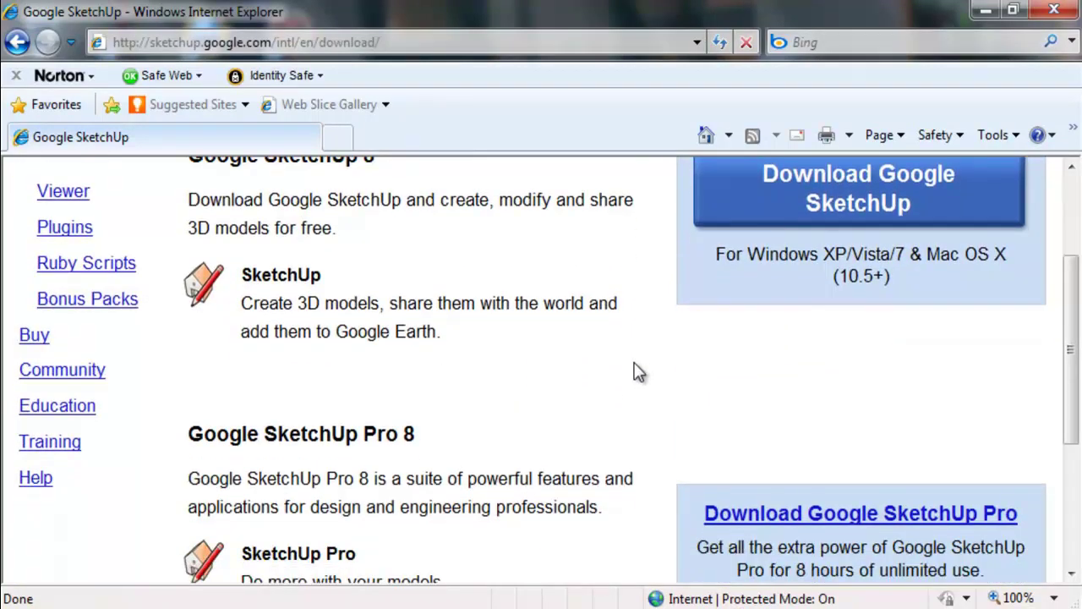
pyautogui.scroll(3, 637, 372)
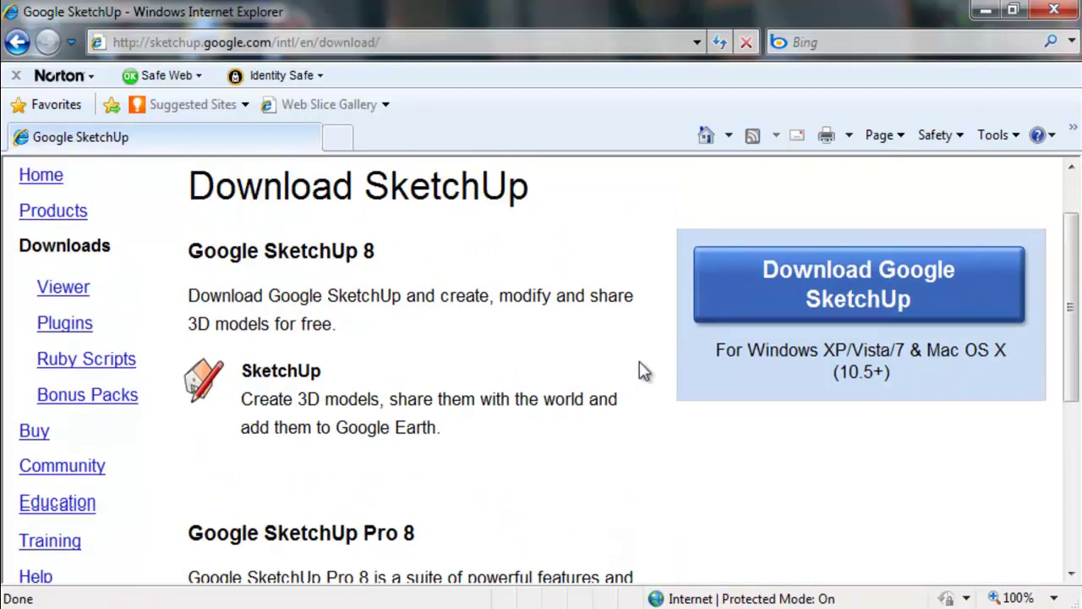
pyautogui.click(718, 319)
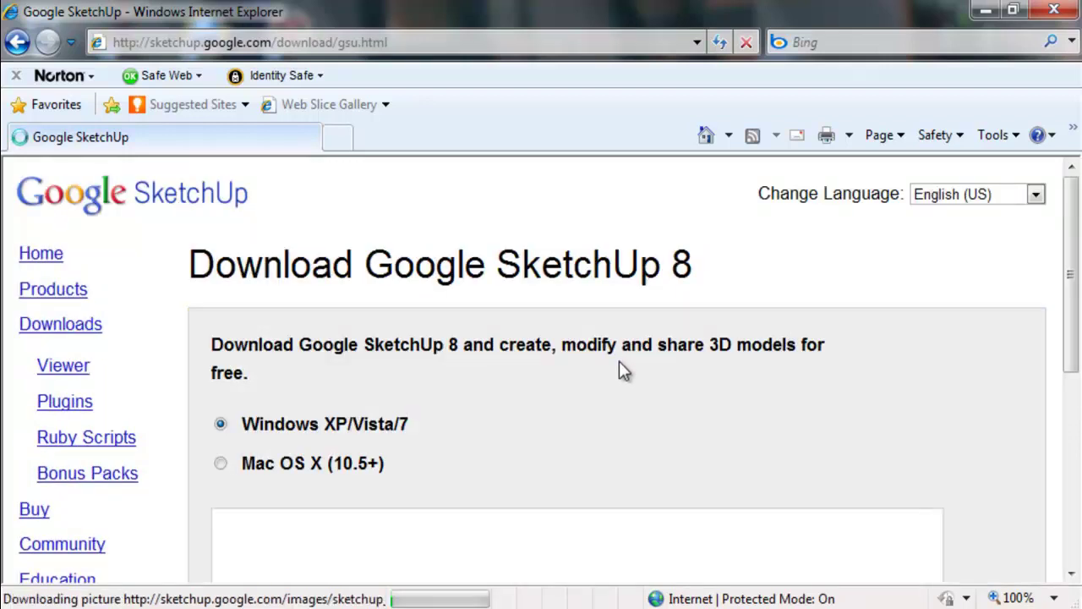
# - Look through the Google SketchUp License, then agree to it and request the Windows XP/Vista/7 download
pyautogui.scroll(-2, 571, 391)
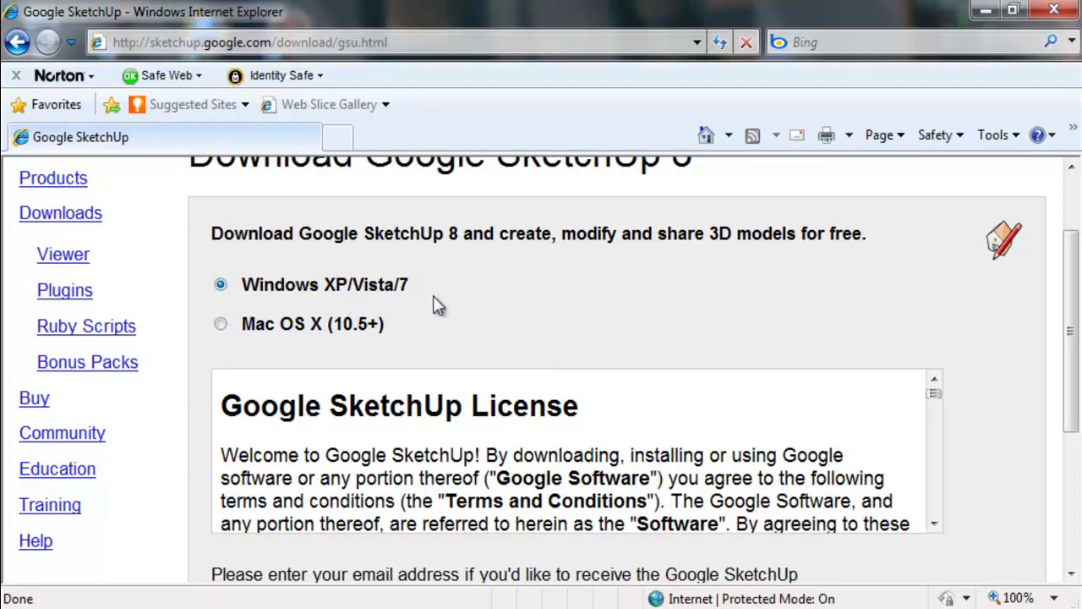
pyautogui.scroll(-3, 224, 323)
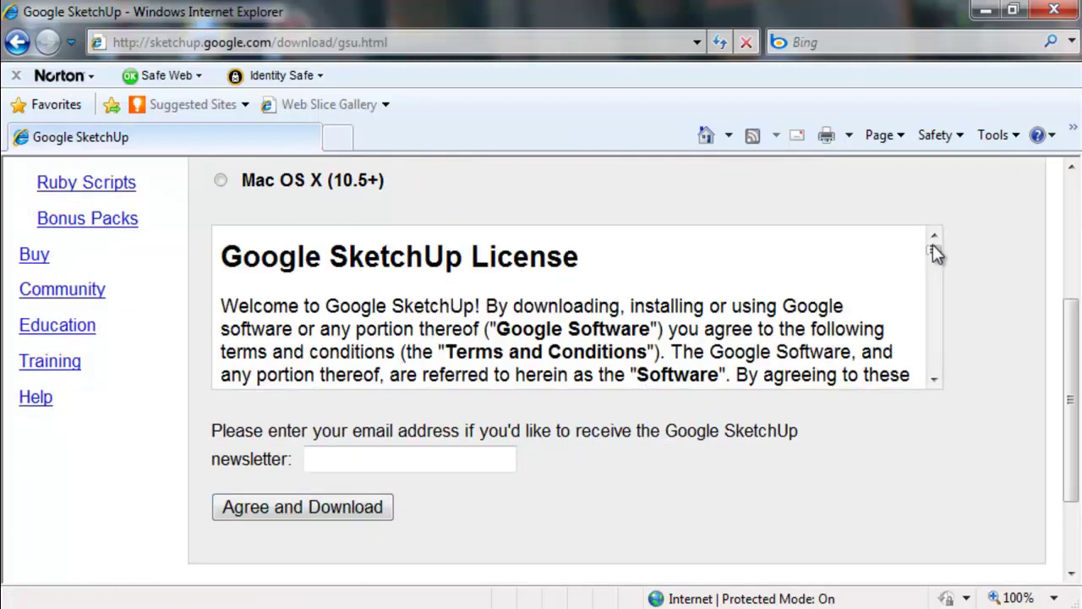
pyautogui.moveTo(933, 248); pyautogui.dragTo(933, 365)
pyautogui.click(357, 506)
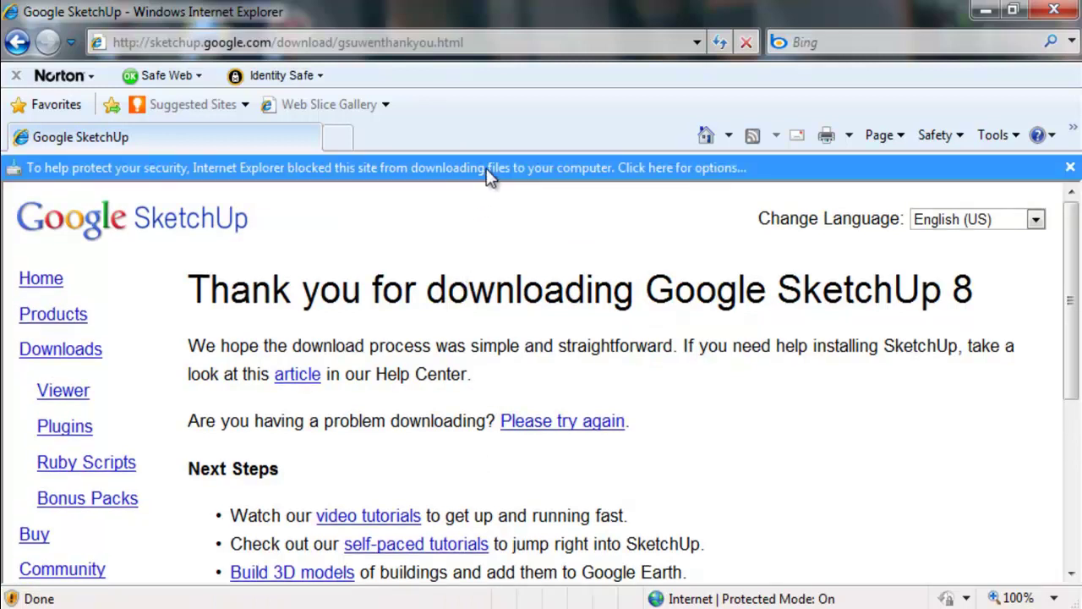
# - Allow the blocked file download and choose to save GoogleSketchUpWEN.exe instead of running it
pyautogui.click(489, 173)
pyautogui.click(549, 184)
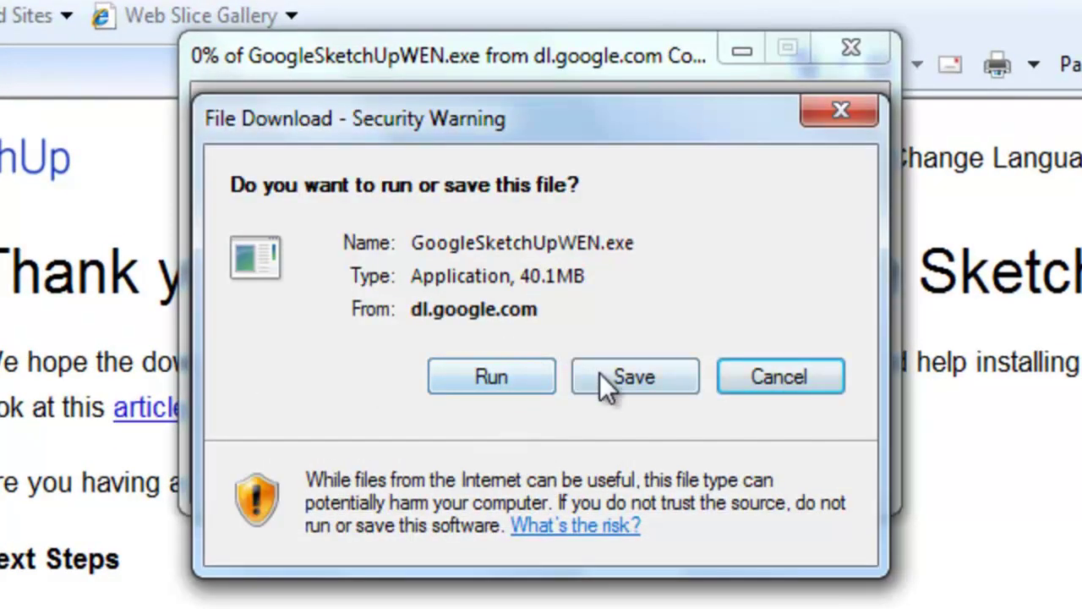
pyautogui.click(601, 376)
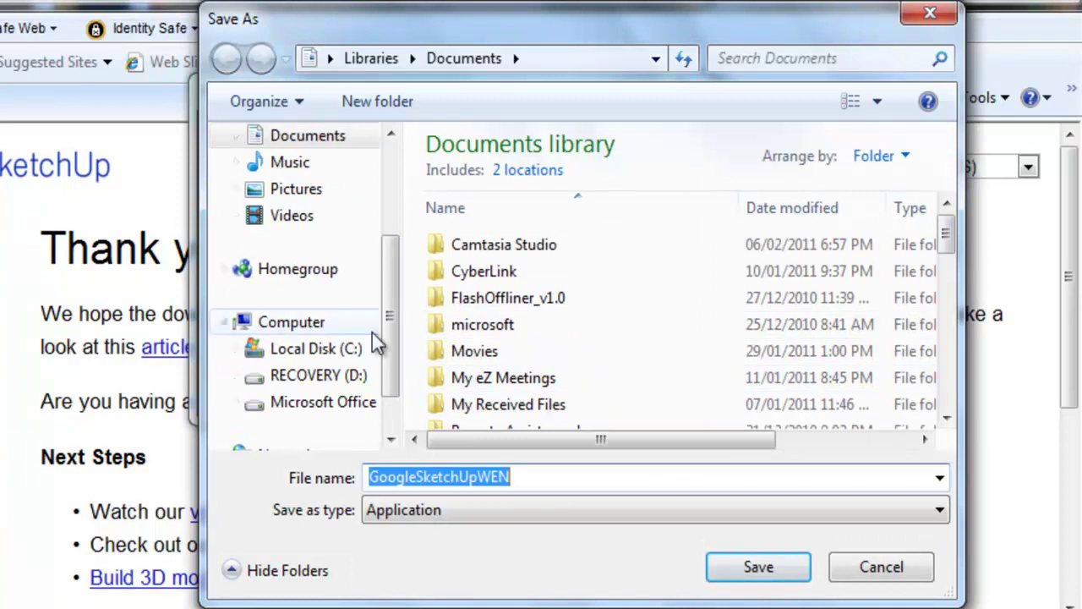
# - Save the installer to the Desktop as GoogleSketchUpWEN, with Application as the file type
pyautogui.moveTo(384, 324); pyautogui.dragTo(377, 279)
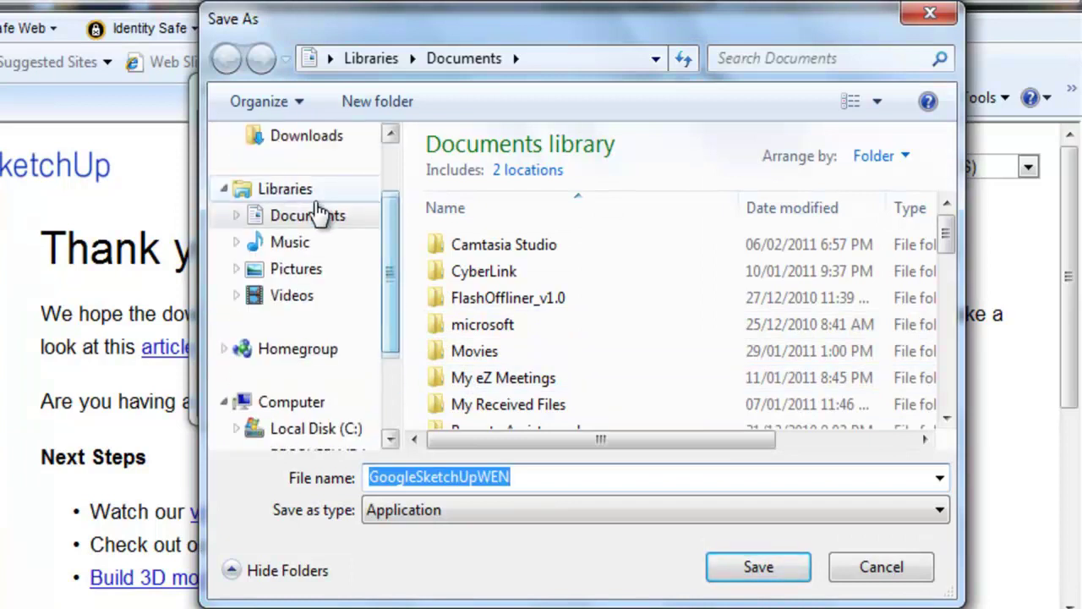
pyautogui.moveTo(382, 216); pyautogui.dragTo(377, 157)
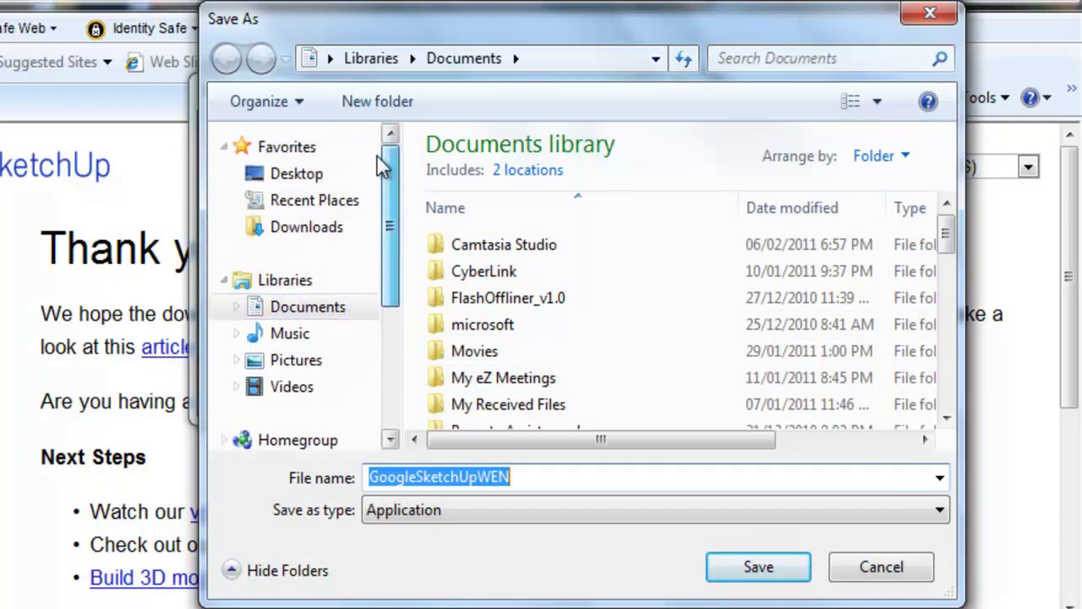
pyautogui.click(332, 172)
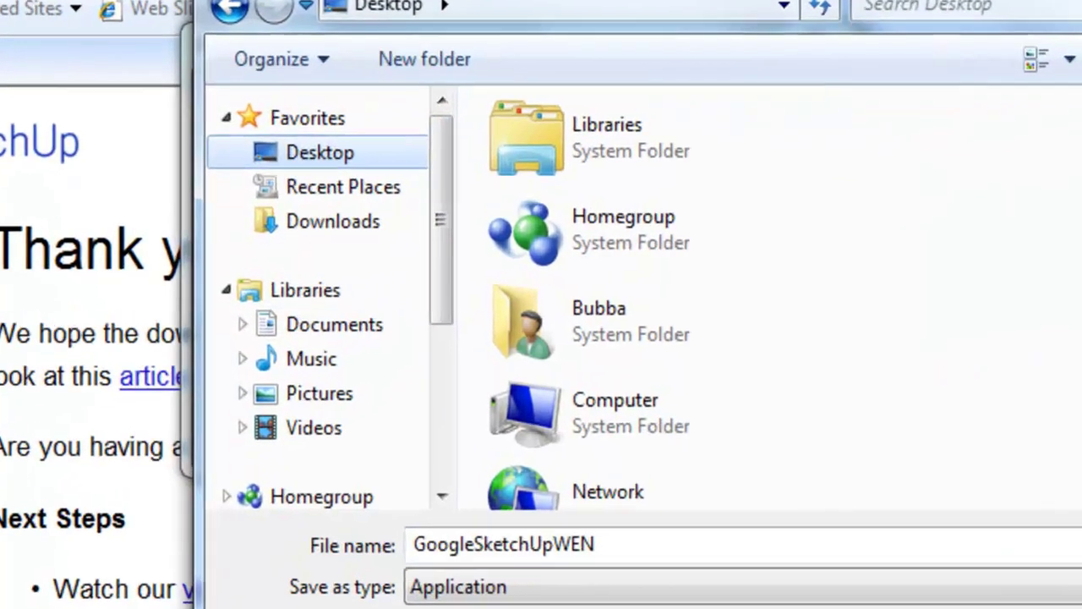
pyautogui.press('Return')
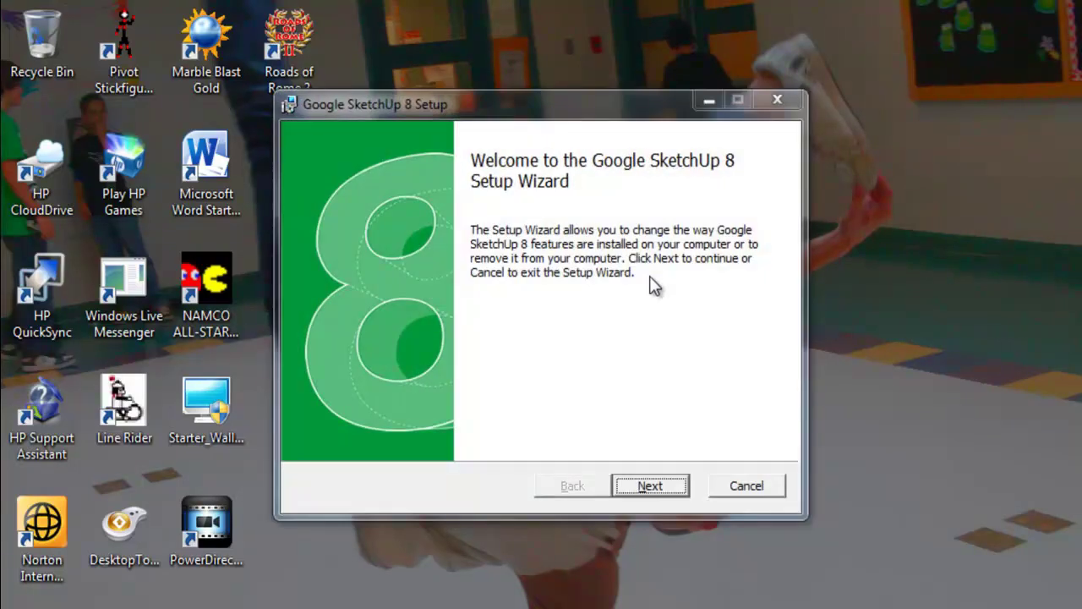
pyautogui.click(651, 486)
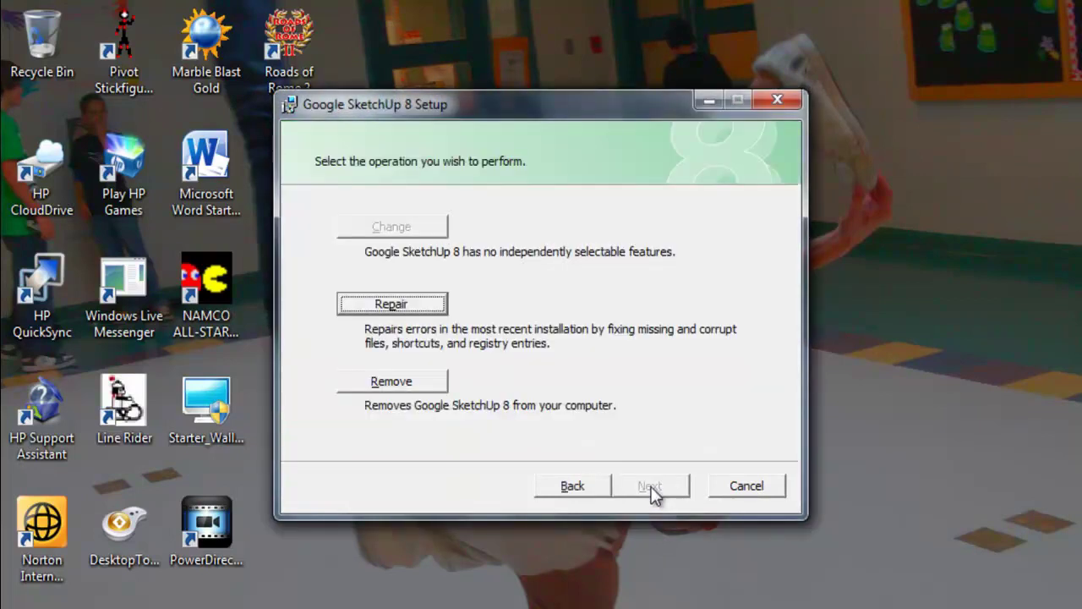
pyautogui.click(419, 304)
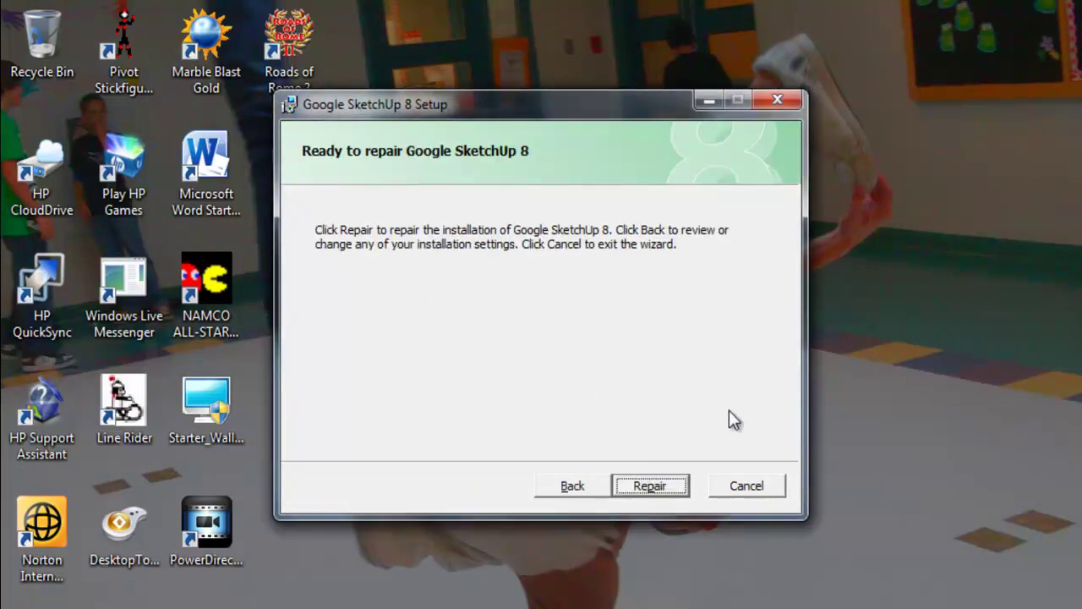
pyautogui.click(761, 487)
pyautogui.click(499, 349)
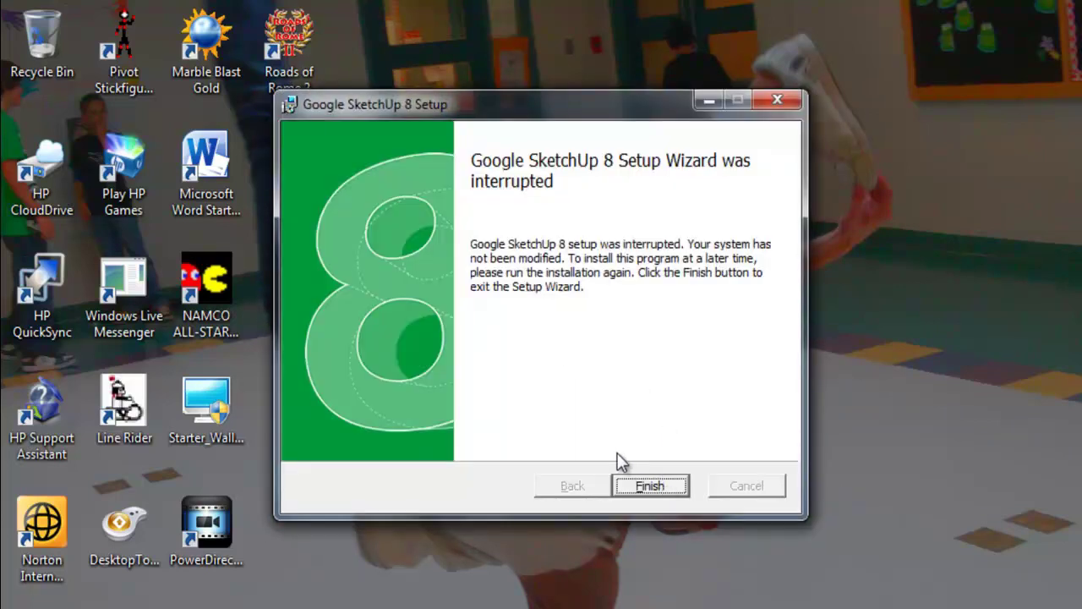
pyautogui.click(643, 487)
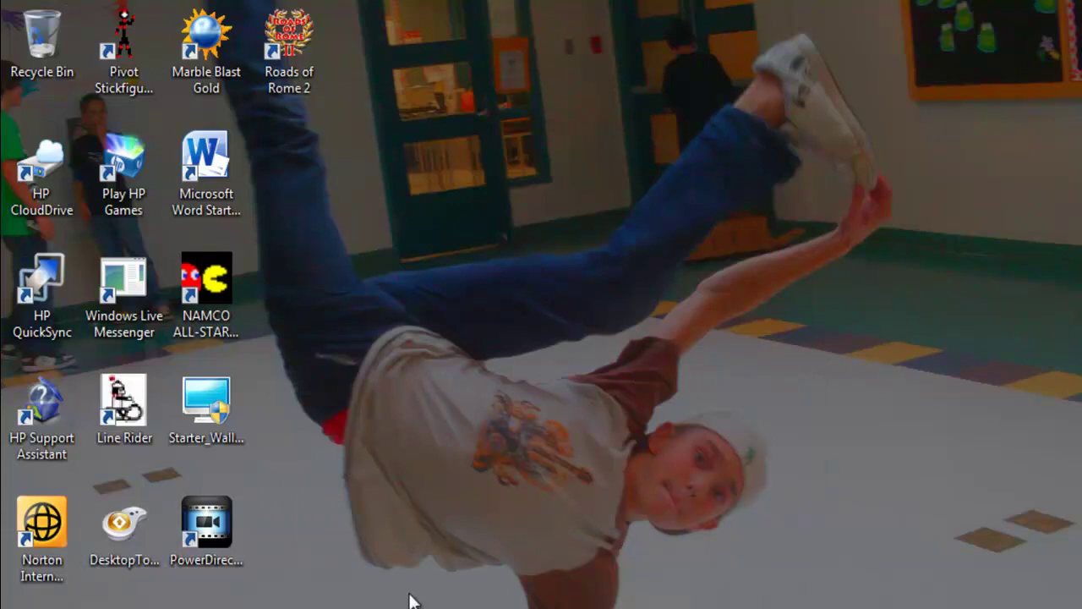
# - Launch Google SketchUp 8 from its shortcut in the Documents library and minimize the folder window
pyautogui.press('super')
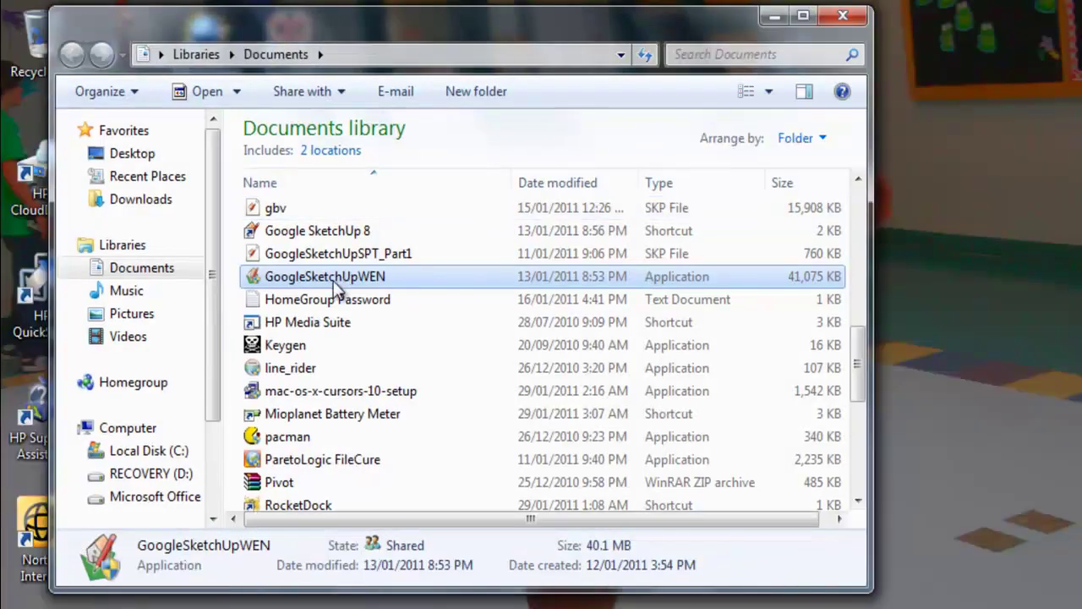
pyautogui.click(377, 232)
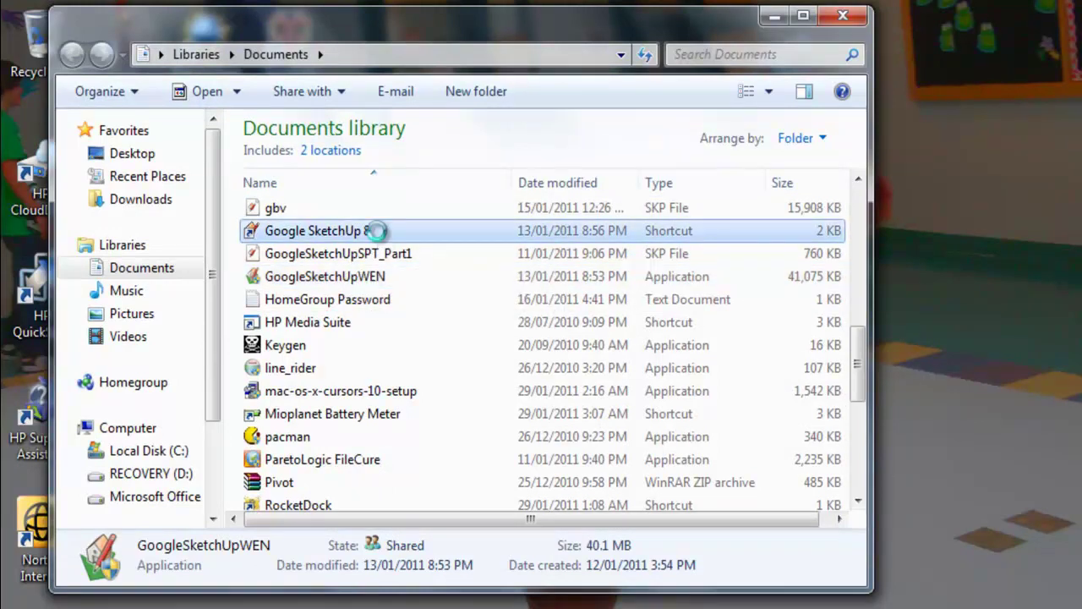
pyautogui.click(776, 19)
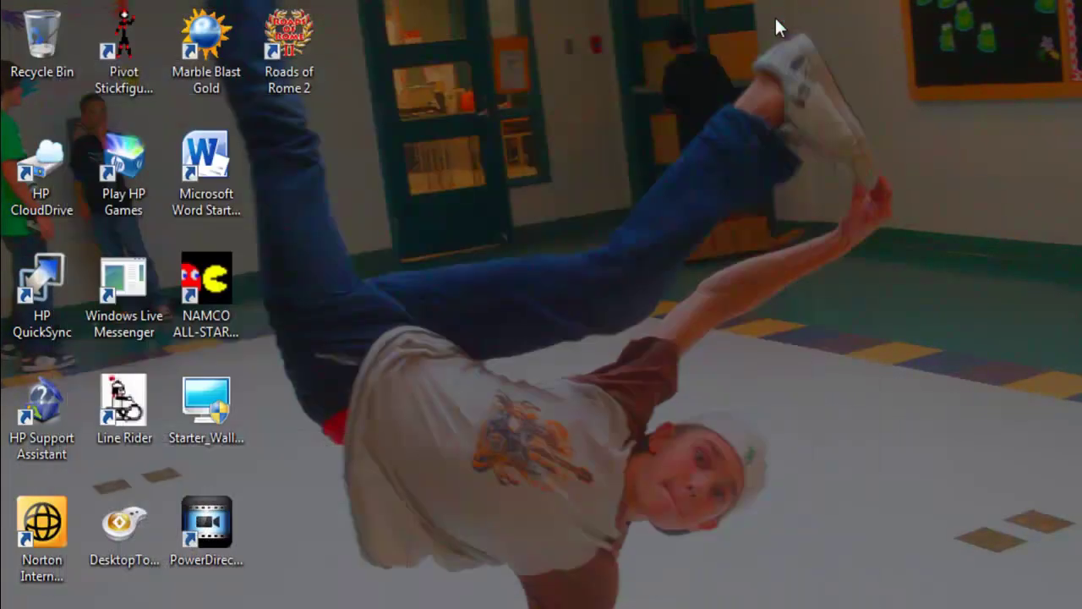